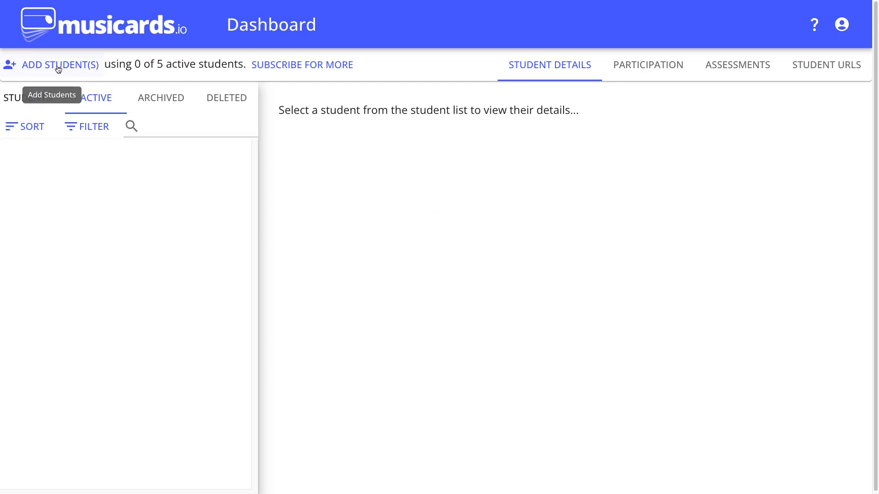
Open the form for creating students with adding multiple students enabled, ready to enter the first student's name.
left_click(57, 67)
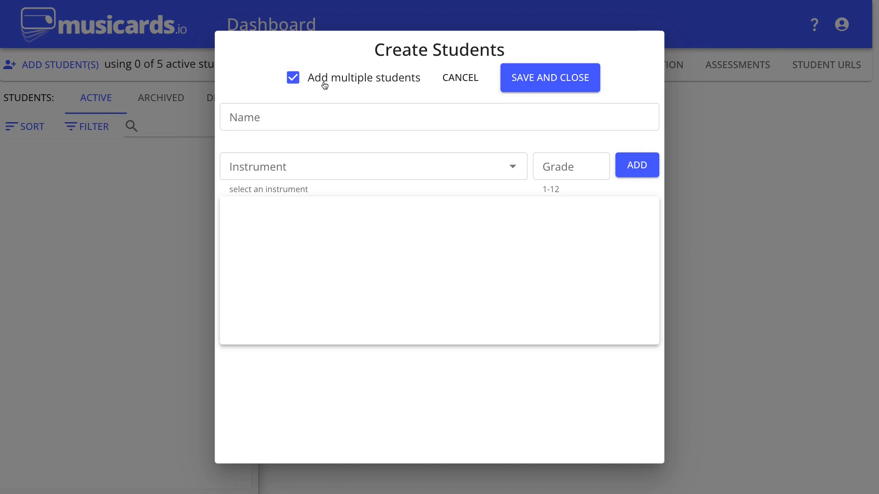
left_click(294, 81)
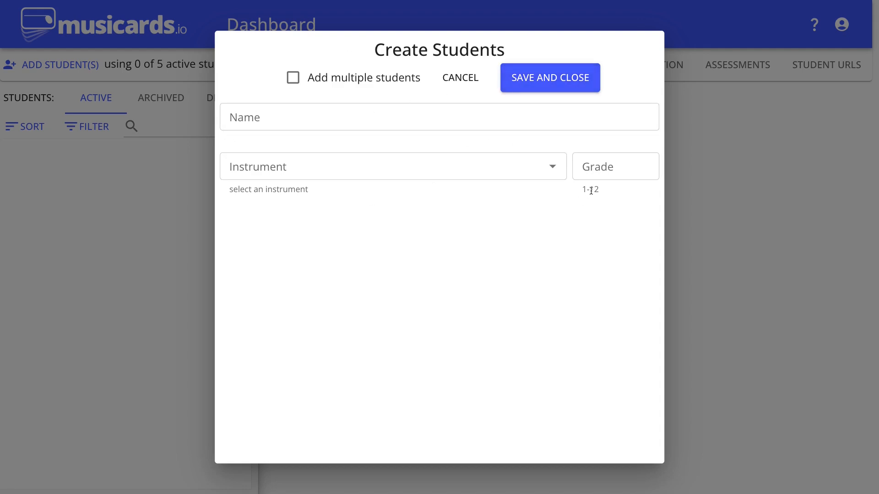
left_click(293, 79)
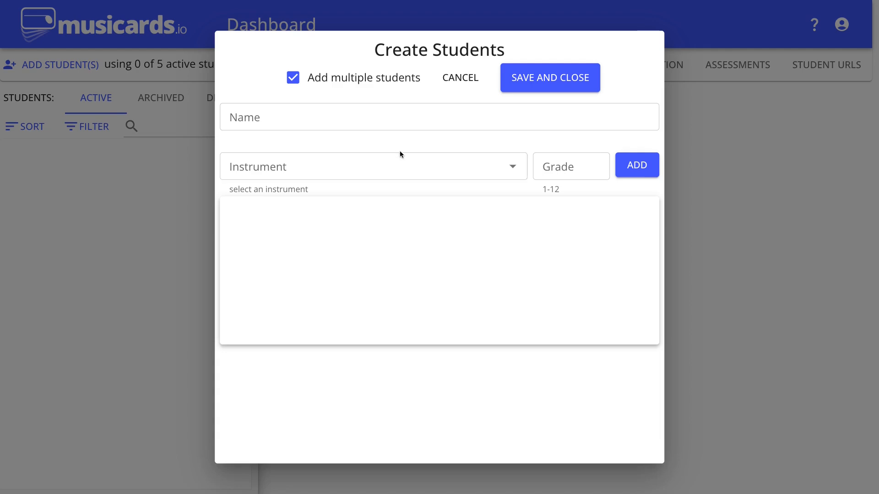
left_click(313, 117)
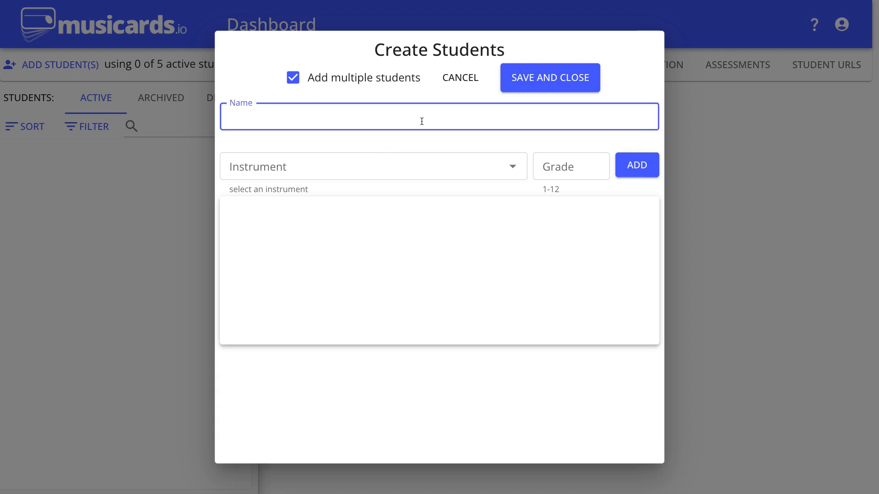
type("Ethan")
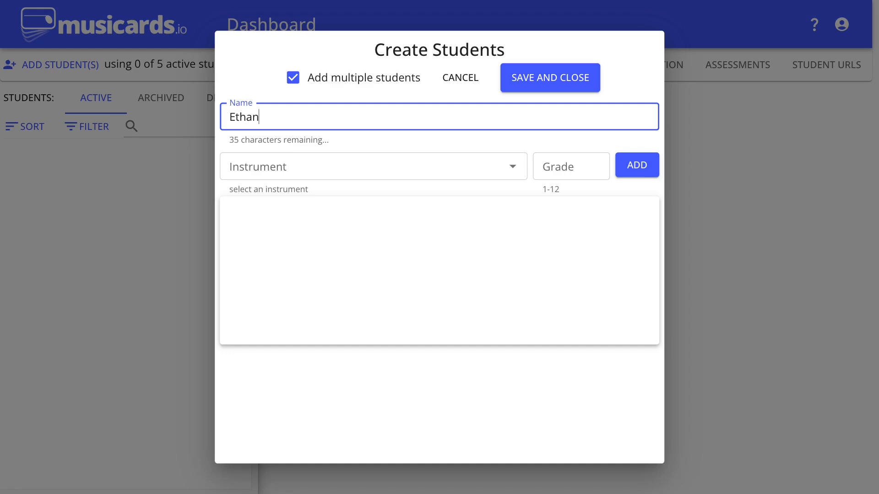
key("BackSpace")
key("BackSpace")
key("BackSpace")
key("BackSpace")
key("BackSpace")
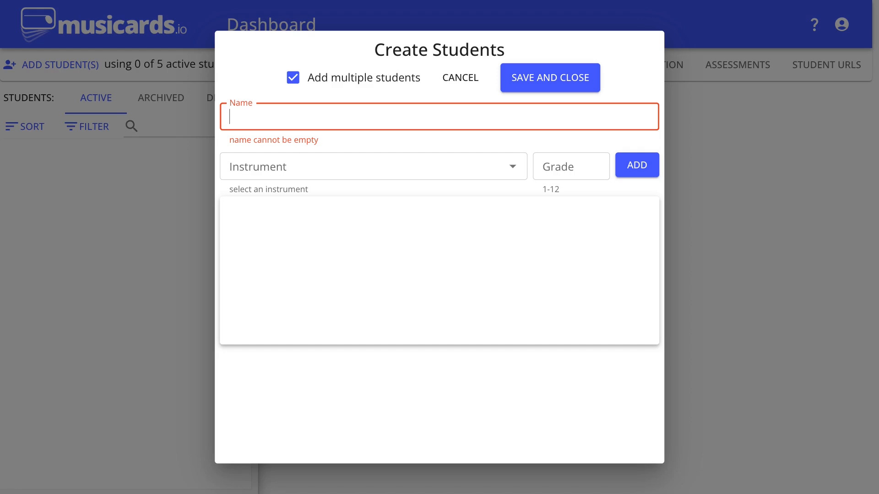
type("EE")
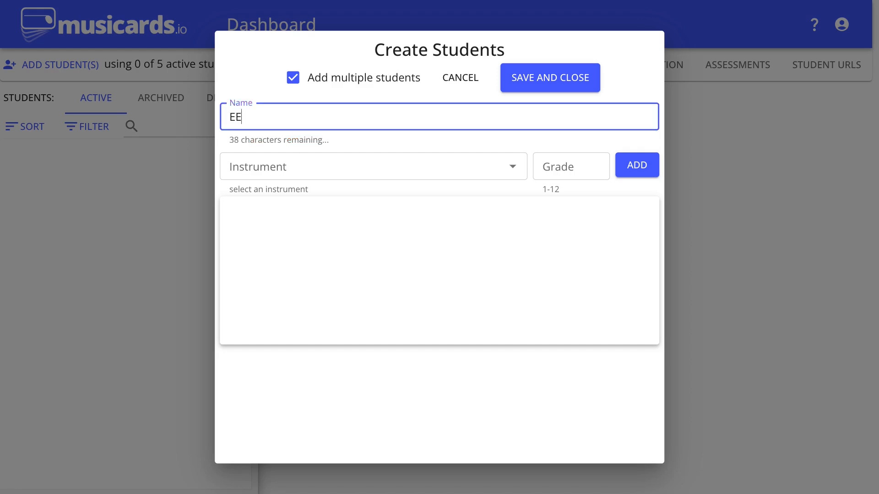
key("BackSpace")
type("A")
key("BackSpace")
key("BackSpace")
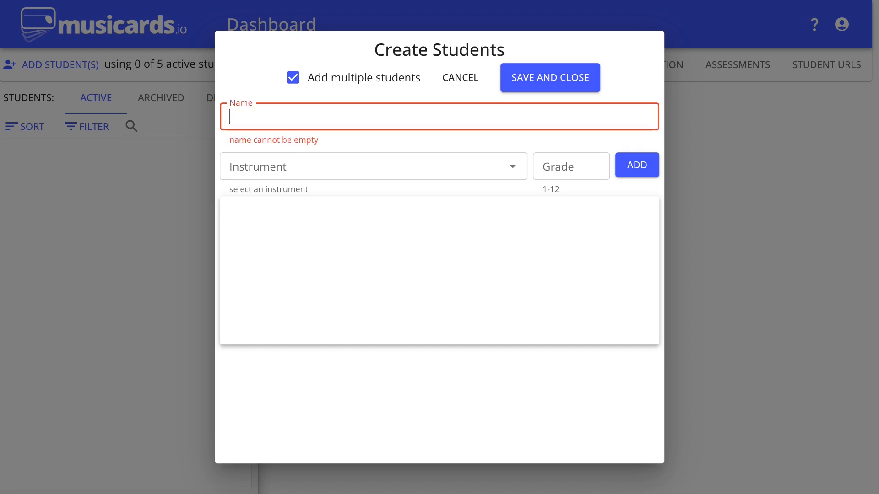
type("i8834")
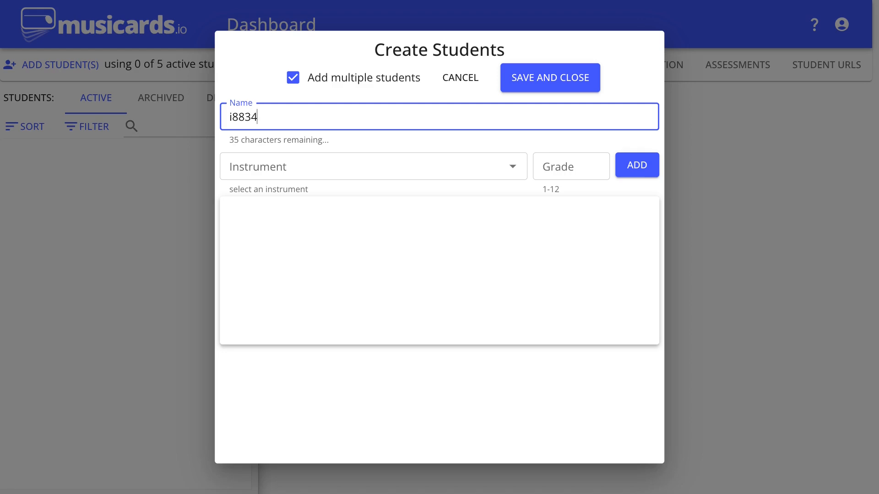
key("BackSpace")
key("BackSpace")
key("BackSpace")
key("BackSpace")
key("BackSpace")
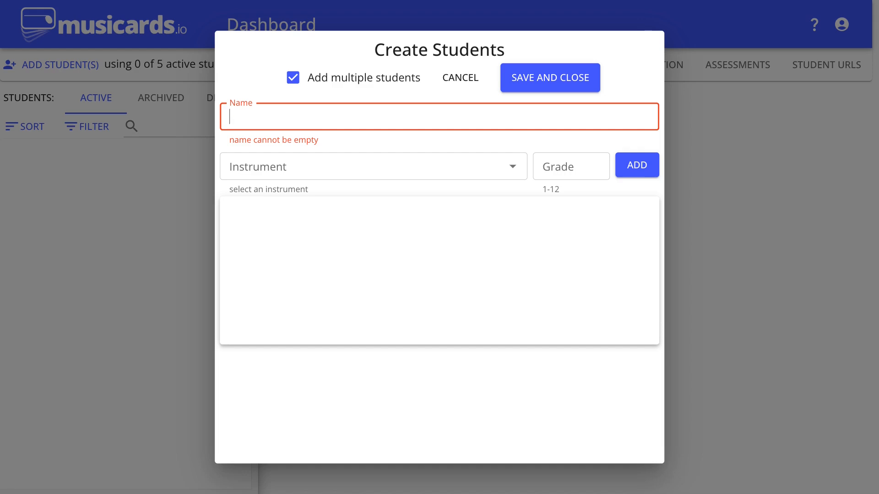
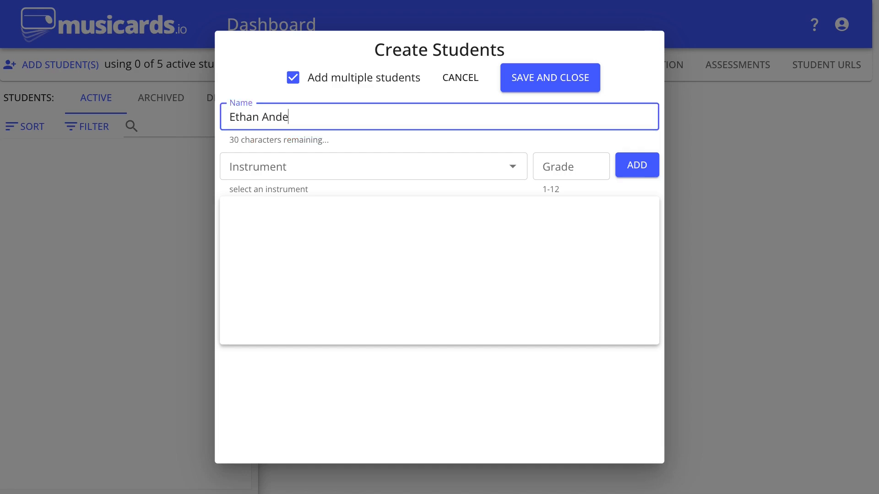
Enter the first student's full name in the student creation form.
key("Tab")
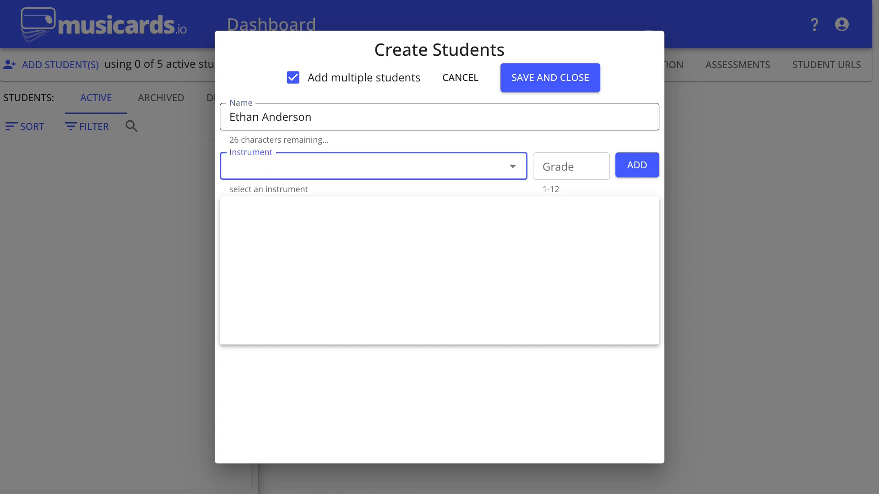
Choose flute from the available instruments for the first student.
type("flute")
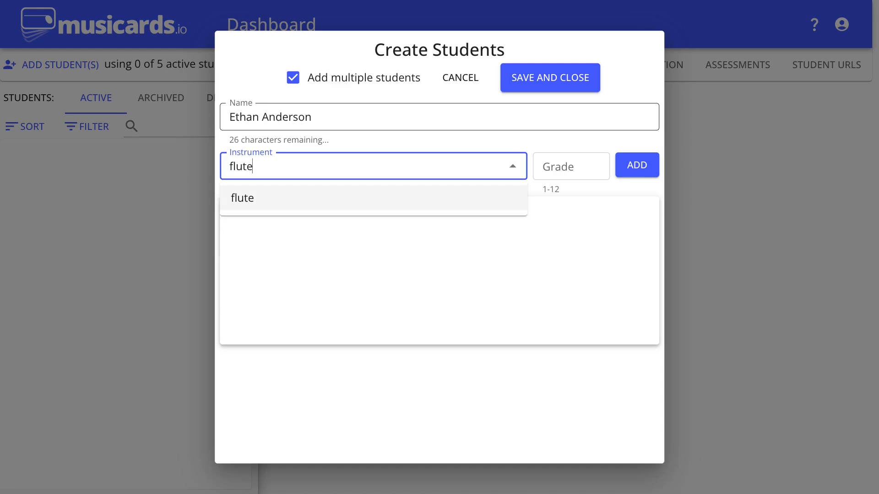
key("BackSpace")
key("BackSpace")
key("BackSpace")
key("BackSpace")
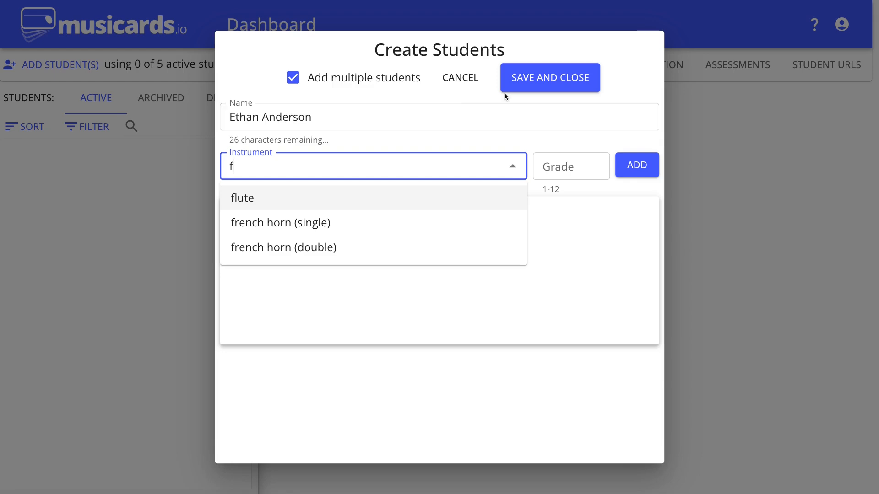
left_click(514, 169)
left_click(513, 169)
key("BackSpace")
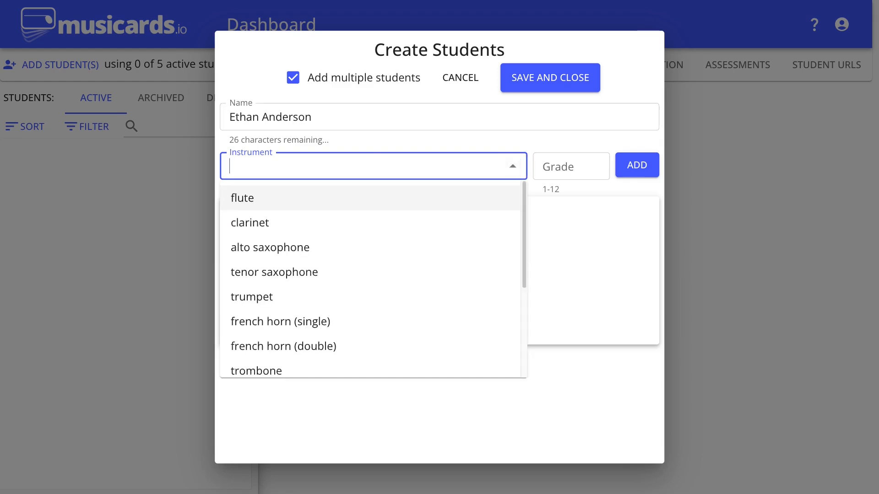
scroll(410, 287, "down", 3)
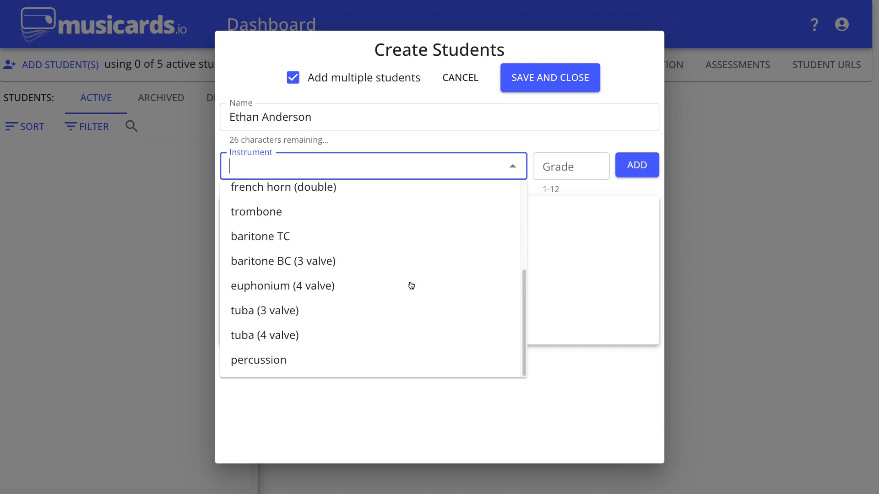
scroll(398, 279, "up", 3)
left_click(279, 208)
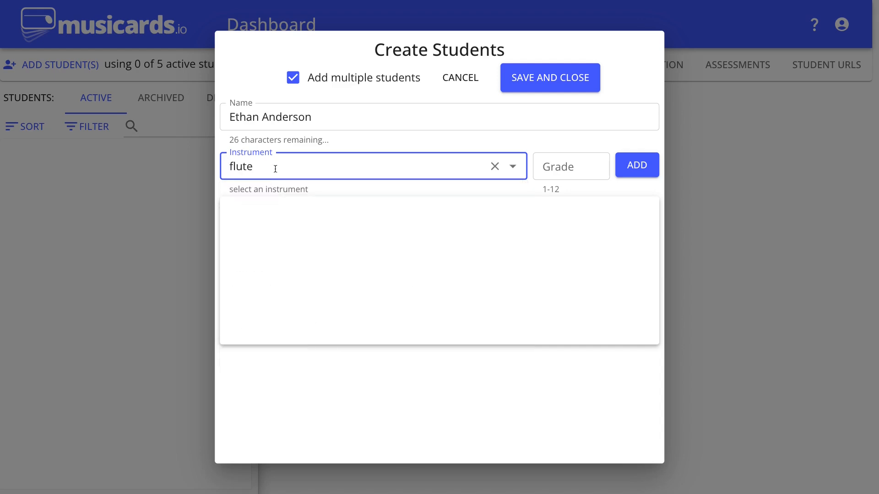
Set the first student's grade to 8 and add the student to the pending list.
key("Tab")
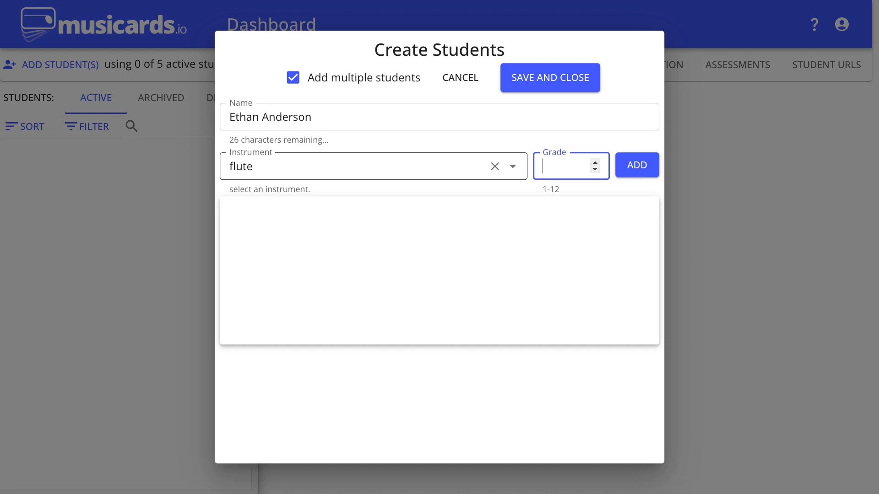
type("8")
key("Return")
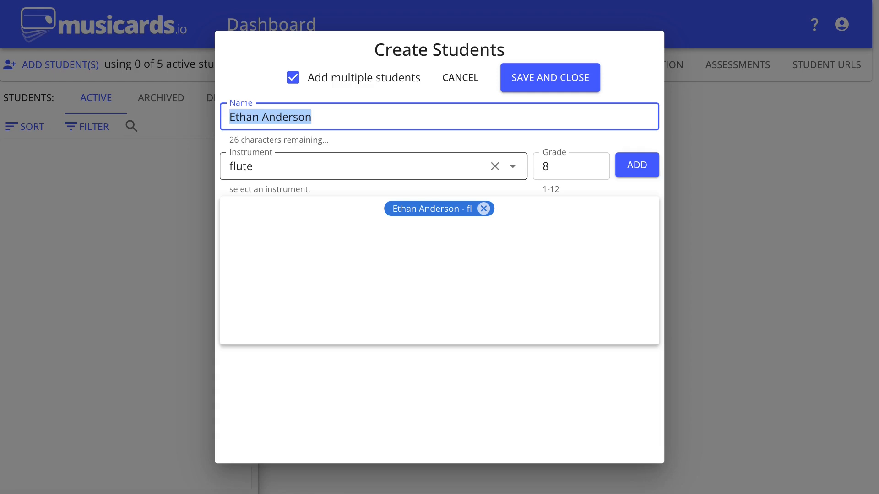
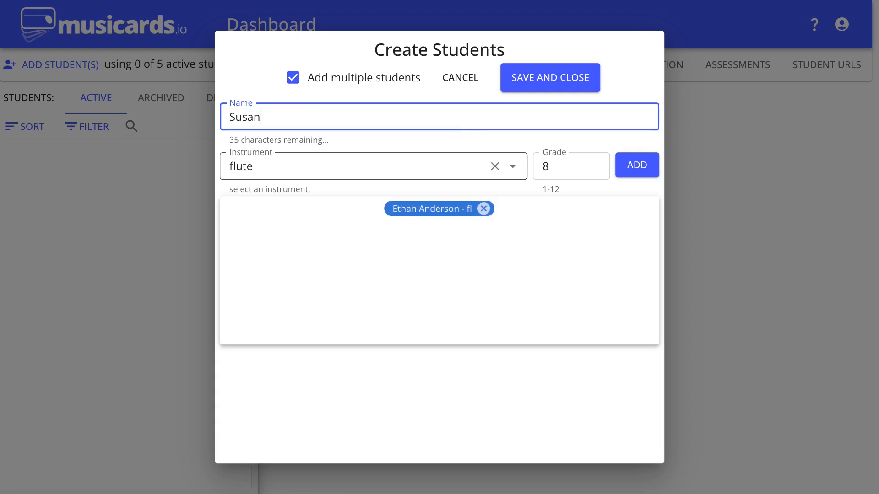
Add a second student by full name to the pending list, keeping flute and grade 8.
key("Tab")
key("Tab")
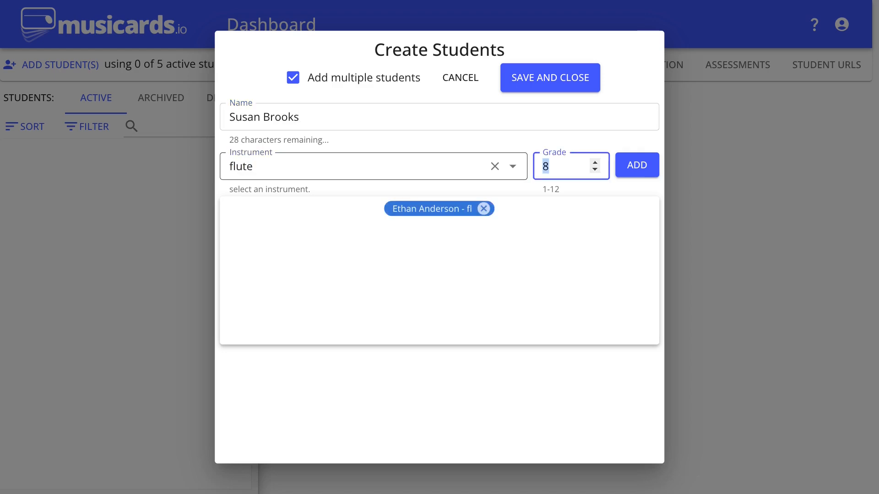
key("Return")
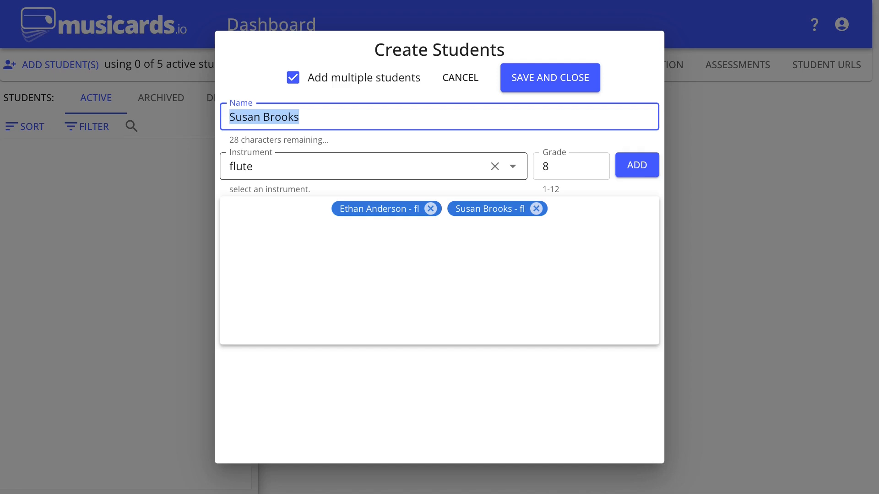
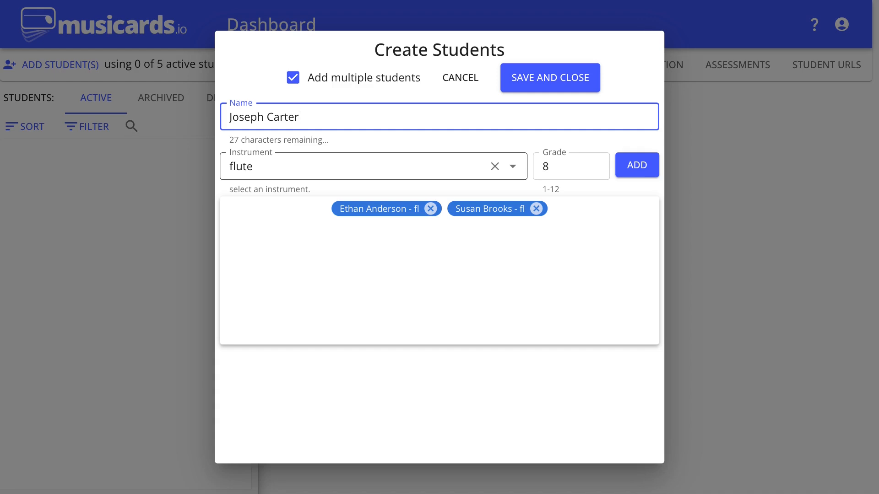
Add a third student by full name to the pending list, also with flute and grade 8.
key("Tab")
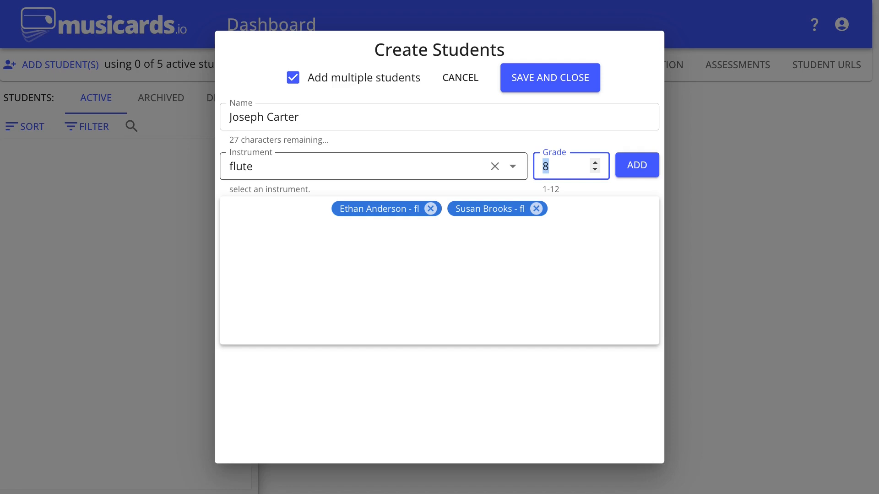
key("Return")
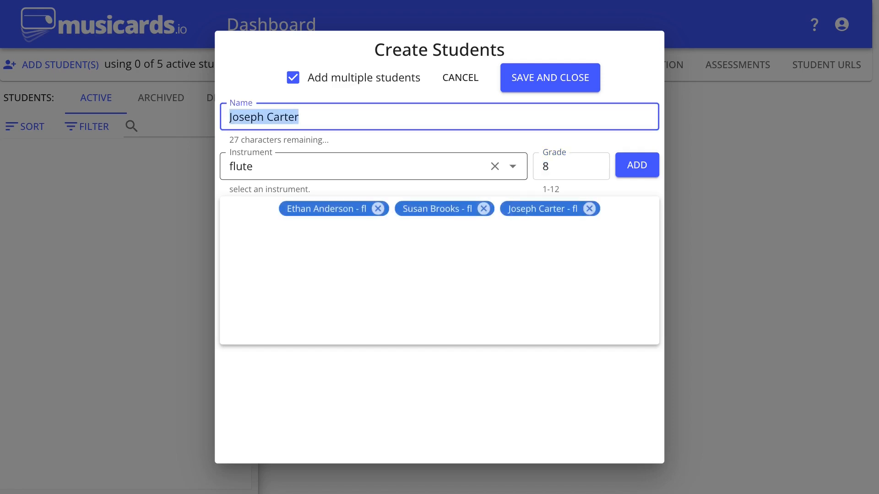
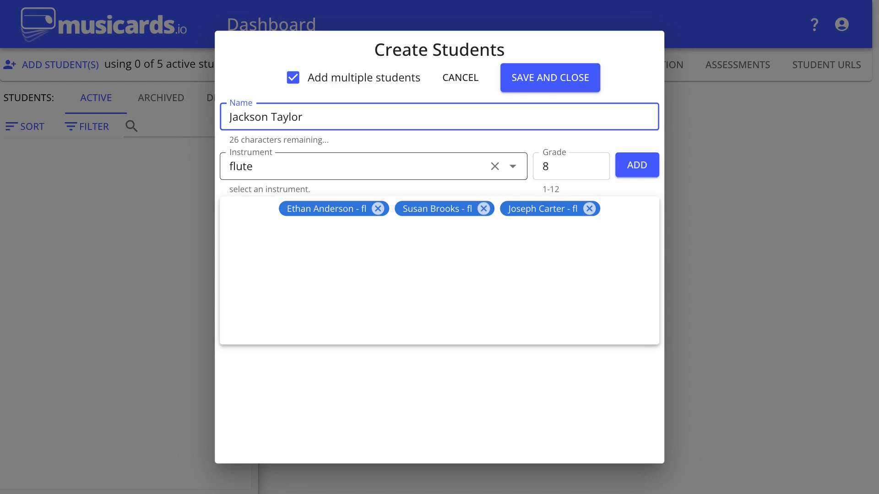
Add a fourth student by full name with clarinet as the instrument and grade 8.
key("Tab")
type("clar")
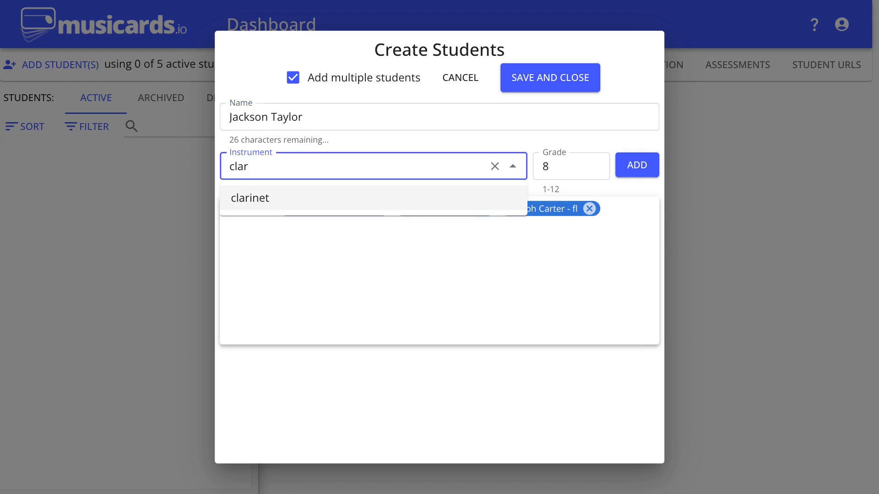
key("Return")
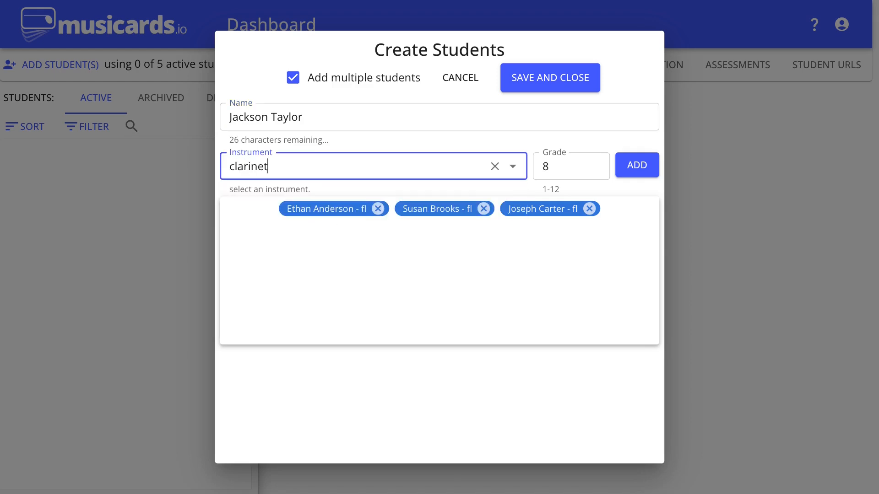
key("Tab")
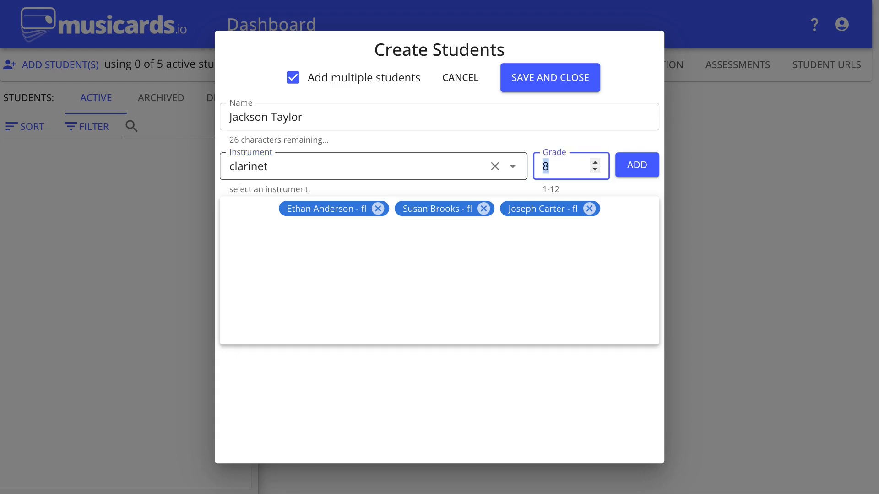
key("Return")
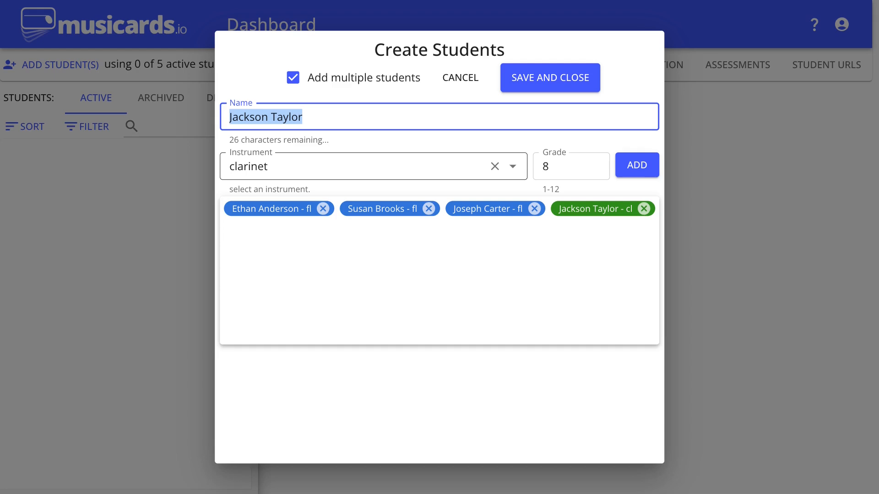
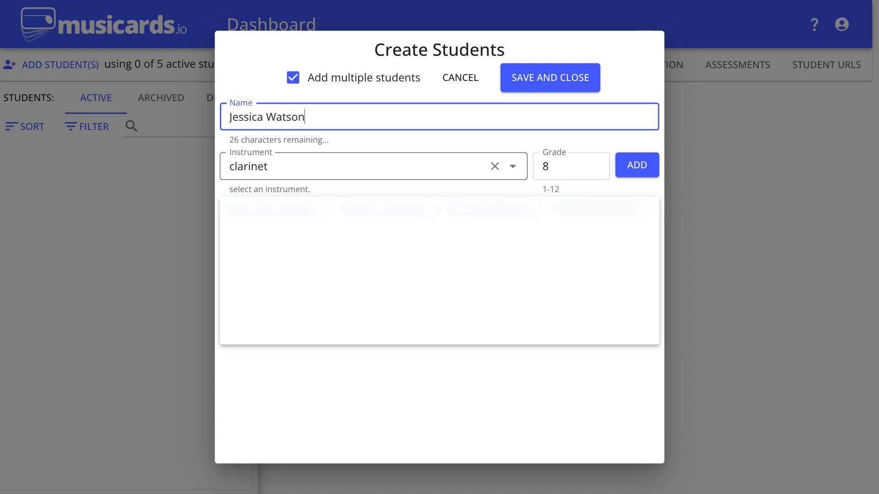
Add a fifth student by full name with clarinet and grade 8, and save the whole pending list of students.
key("Tab")
key("Tab")
key("Return")
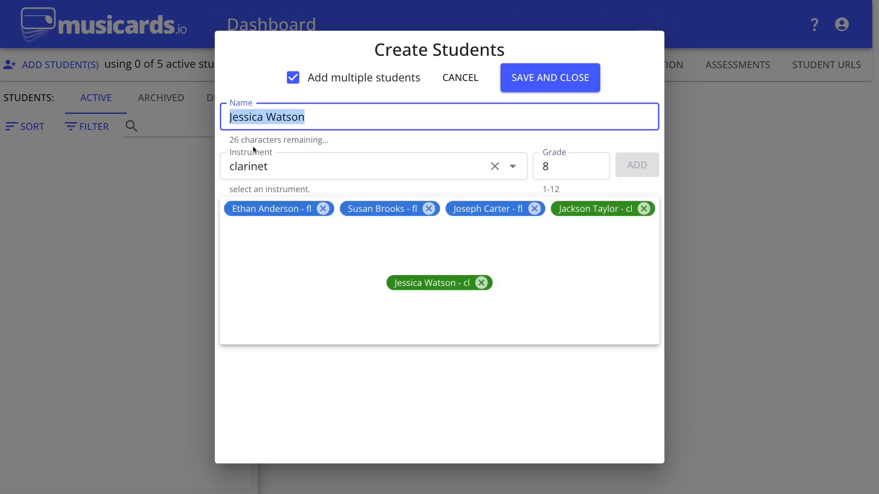
left_click(560, 82)
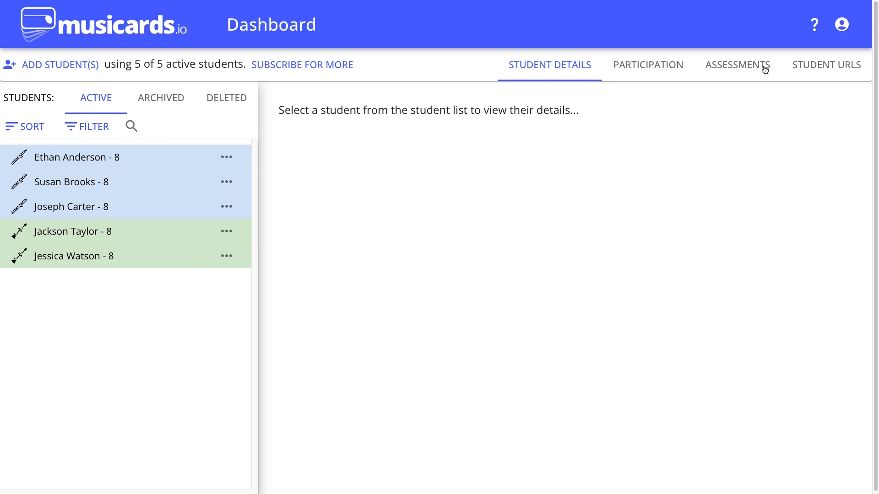
Open the student URLs list and highlight the first student's custom link and its unique ending code.
left_click(831, 71)
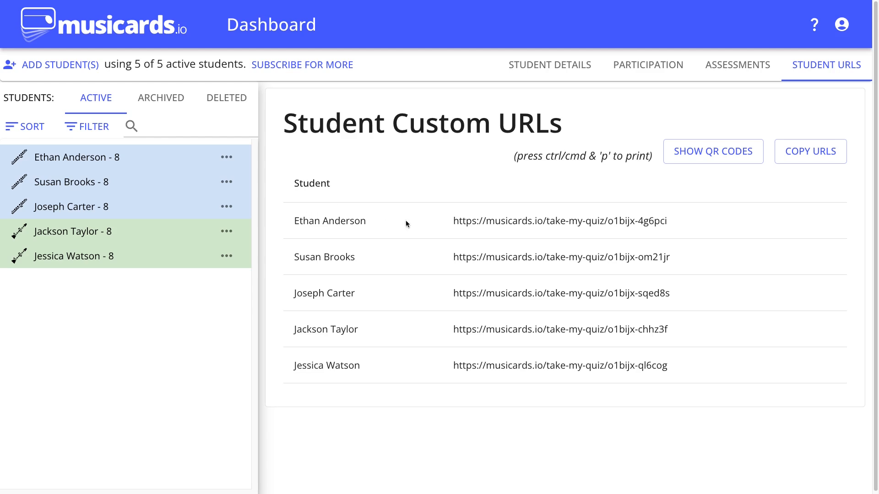
left_click_drag(454, 222, 668, 220)
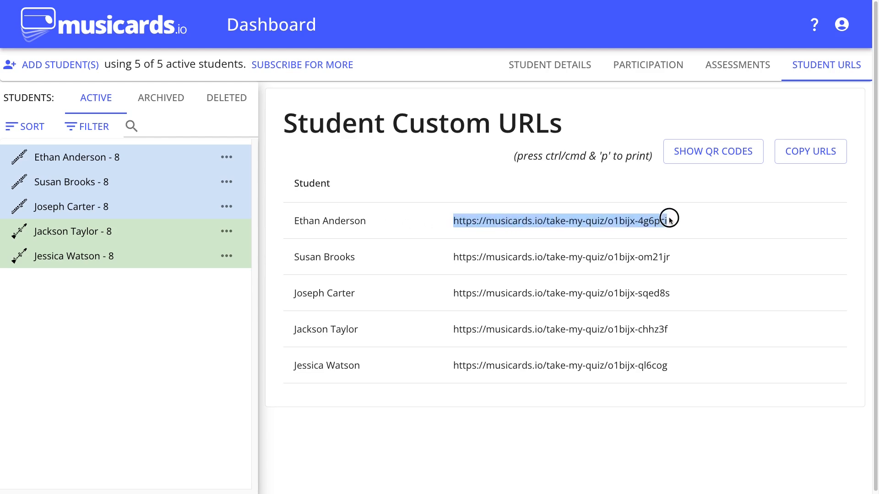
left_click(620, 222)
left_click_drag(609, 222, 668, 221)
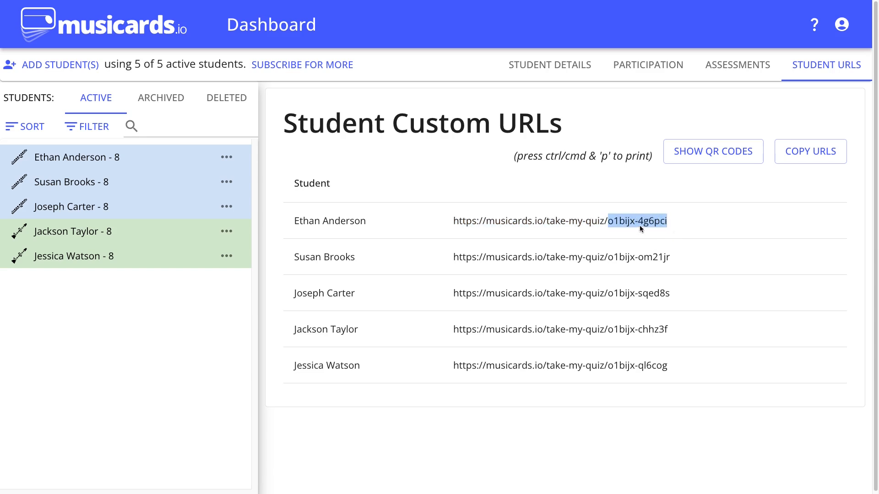
left_click(670, 221)
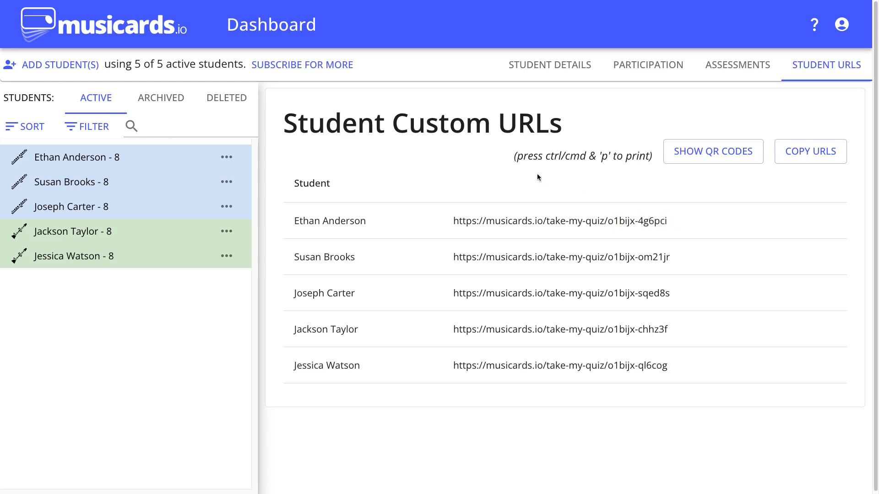
Copy all student URLs, preview the printout of the URL list, and cancel printing.
left_click(810, 155)
key("ctrl+p")
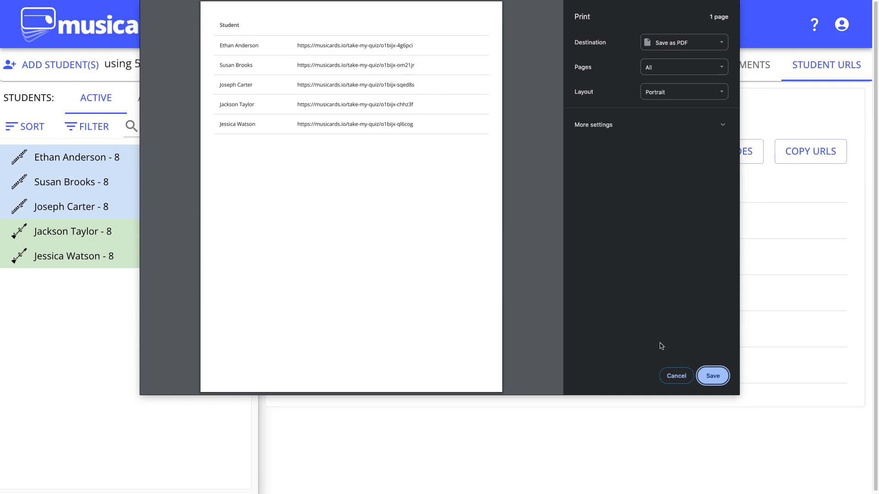
left_click(676, 377)
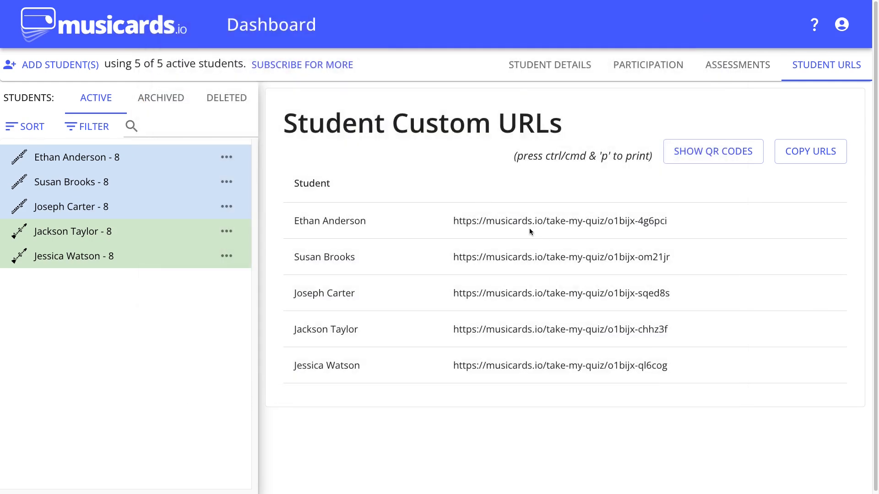
Show the student URLs as QR code cards and look over the cards.
left_click(714, 156)
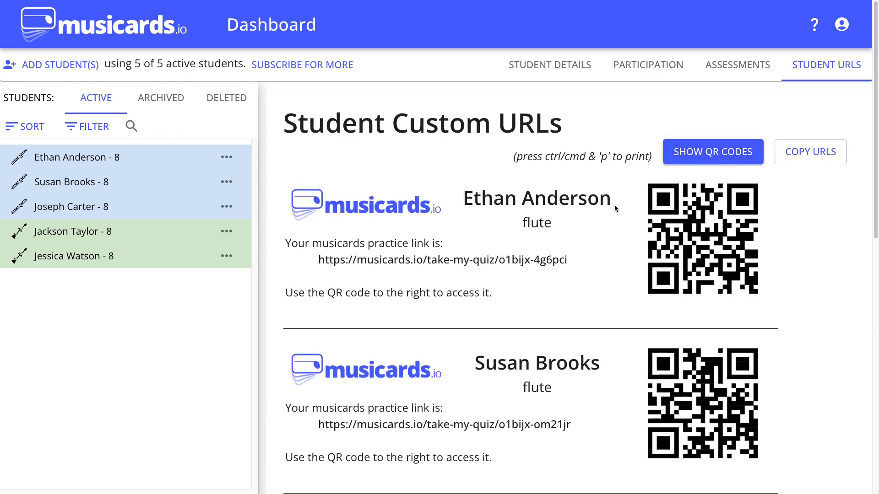
scroll(580, 273, "down", 3)
scroll(580, 273, "up", 3)
Preview the printout of the QR code cards through its last page and cancel printing.
key("ctrl+p")
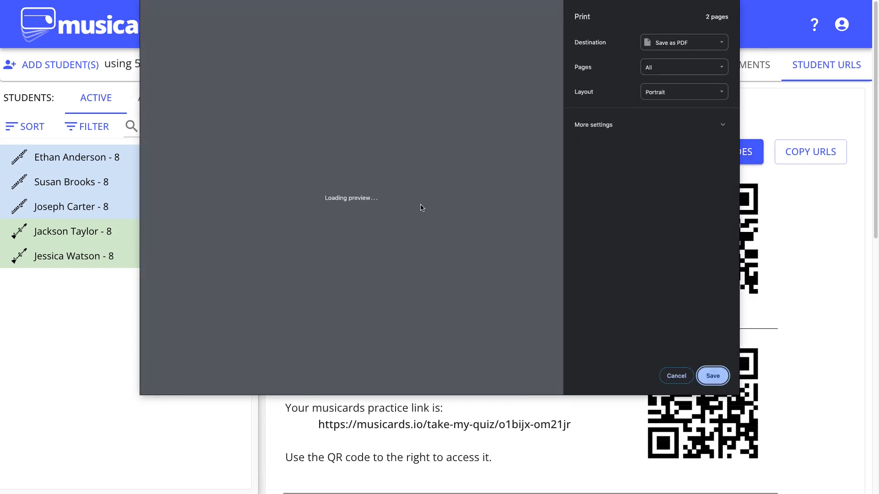
scroll(555, 294, "down", 10)
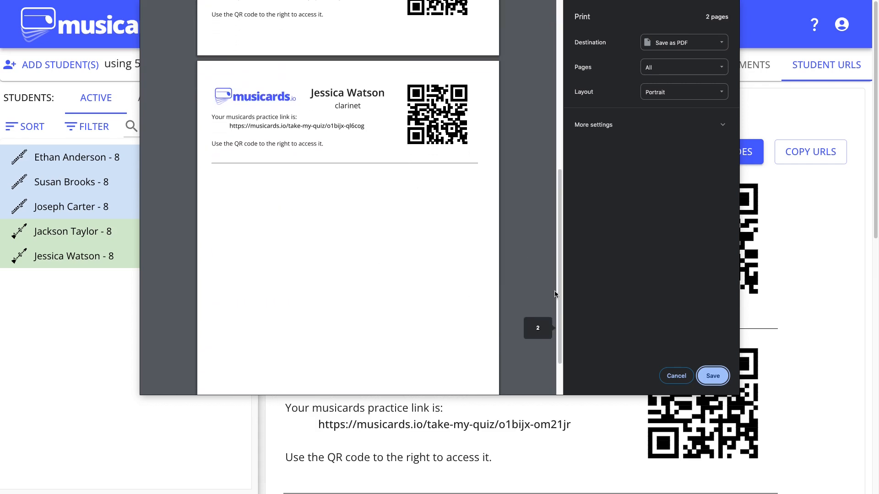
left_click_drag(558, 295, 544, 147)
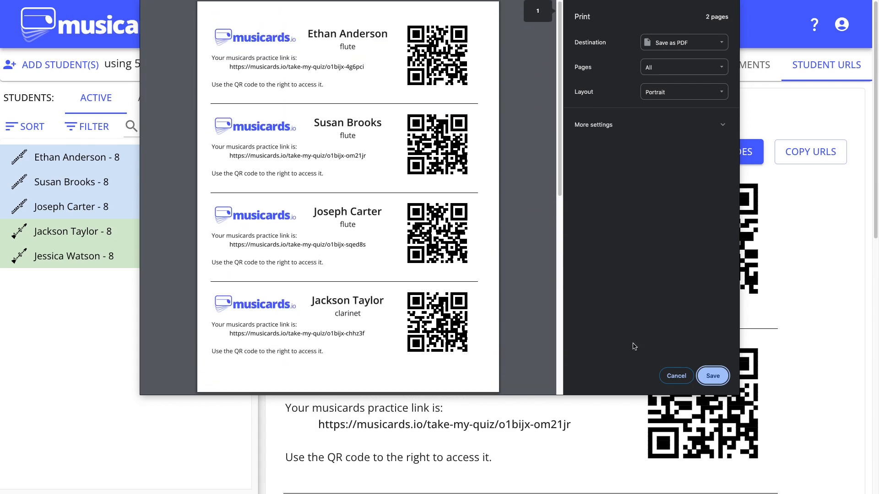
left_click(676, 376)
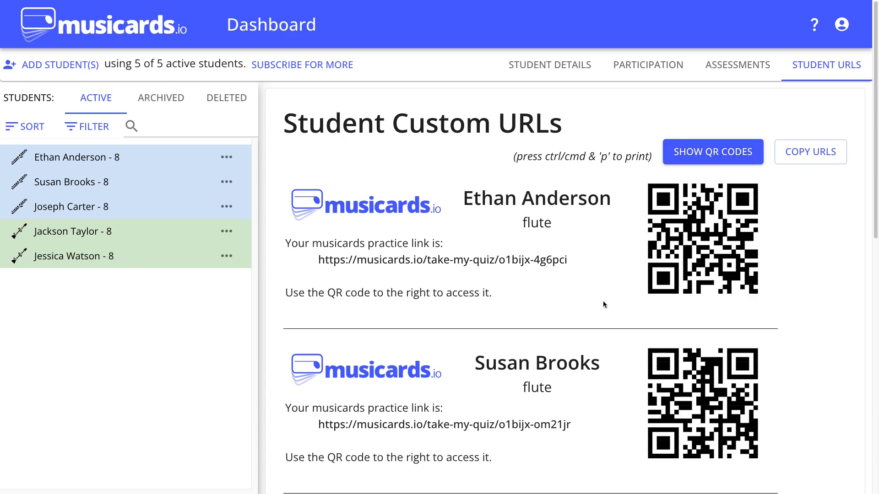
Review the QR code cards and highlight the code at the end of the first student's practice link.
scroll(520, 345, "down", 7)
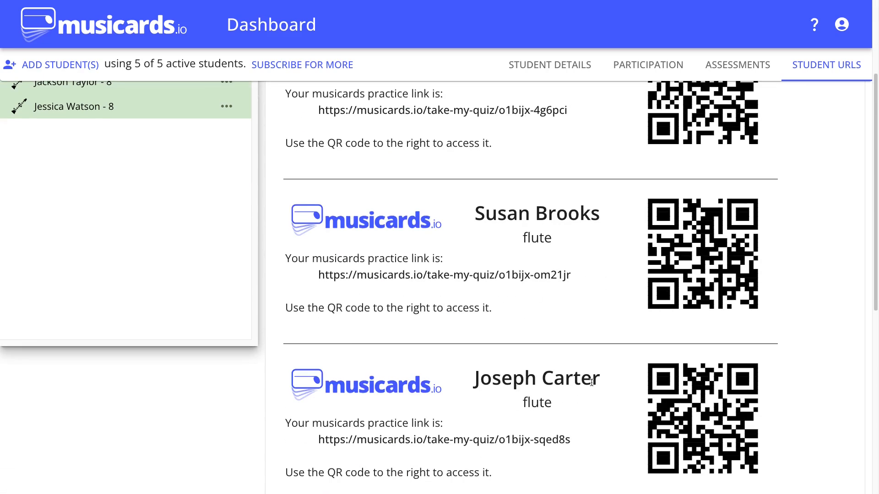
scroll(549, 370, "up", 8)
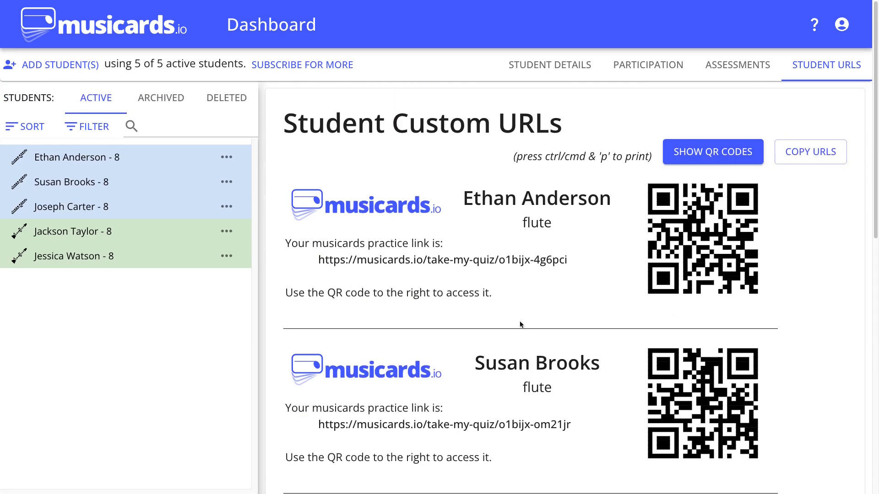
scroll(588, 333, "down", 10)
scroll(588, 333, "up", 10)
left_click_drag(568, 260, 501, 263)
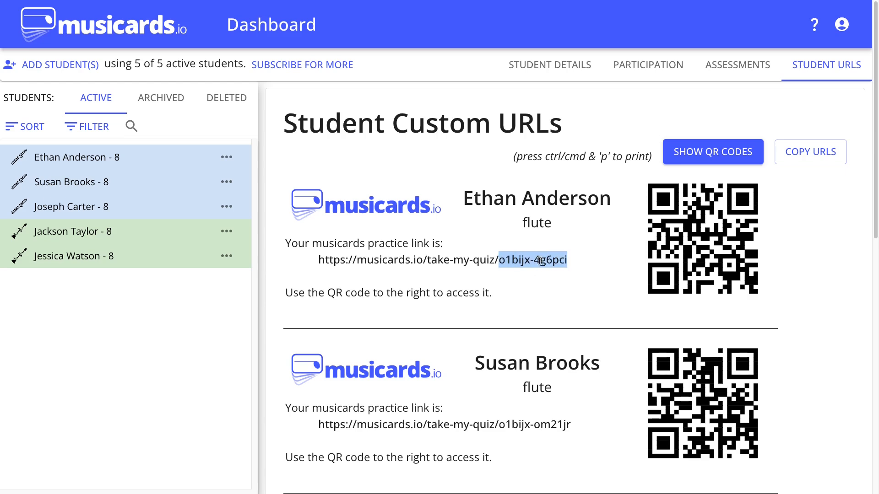
mouse_move(498, 260)
left_mouse_down()
mouse_move(571, 262)
mouse_move(498, 261)
left_mouse_up()
Compare the teacher code segment in every student's practice link, highlighting it from the last card up to the first.
scroll(560, 361, "down", 4)
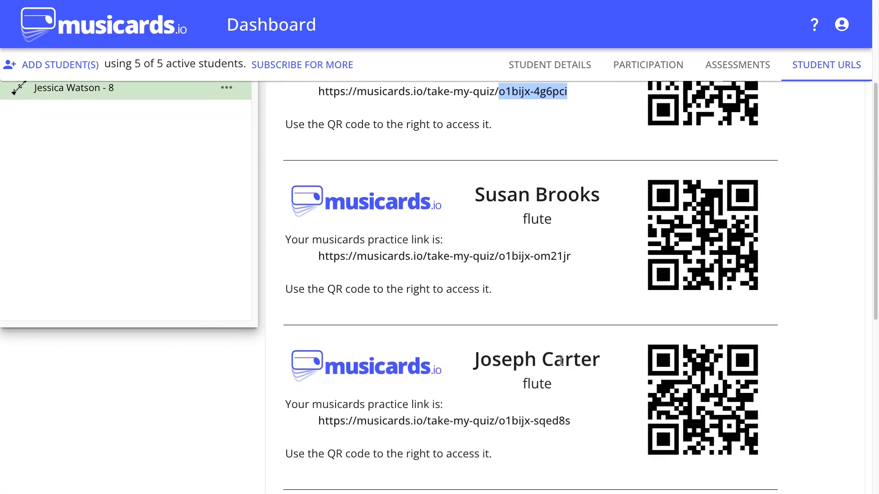
scroll(560, 362, "down", 5)
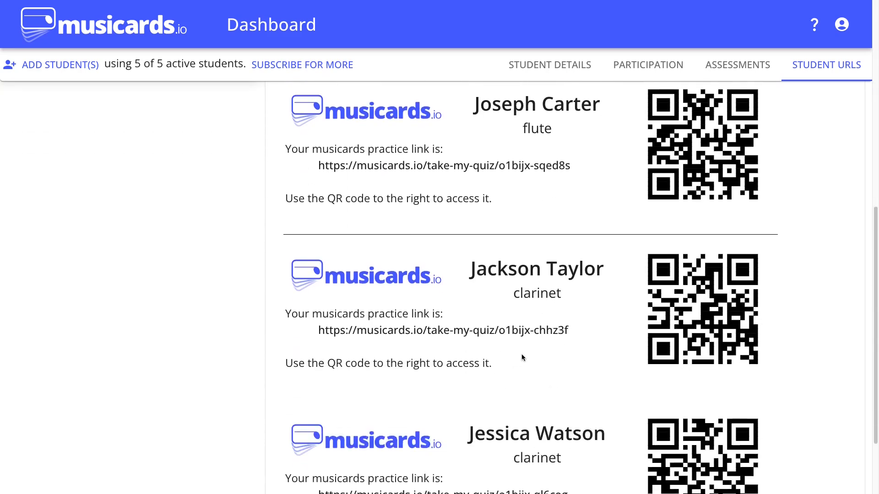
scroll(522, 357, "down", 3)
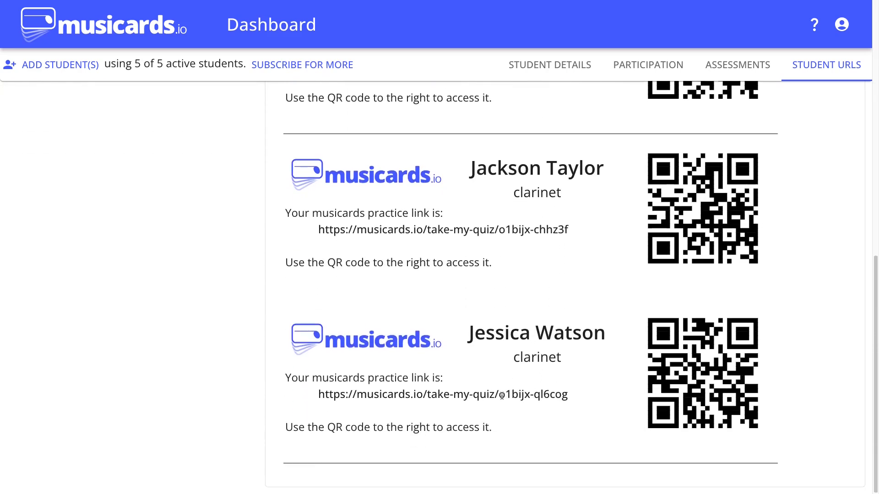
left_click_drag(501, 396, 530, 396)
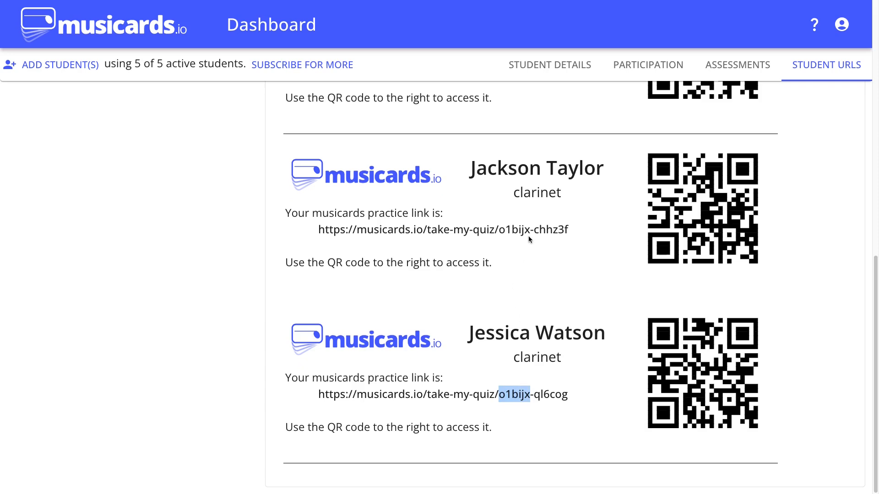
left_click_drag(530, 230, 498, 229)
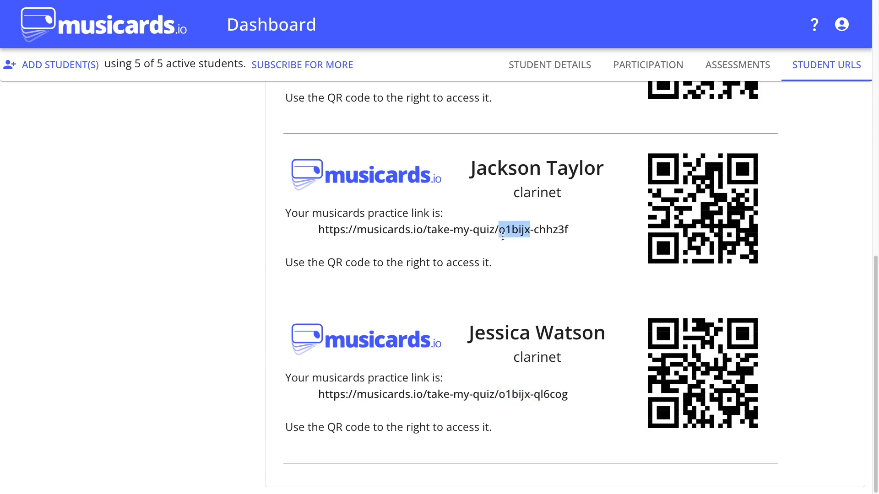
double_click(510, 396)
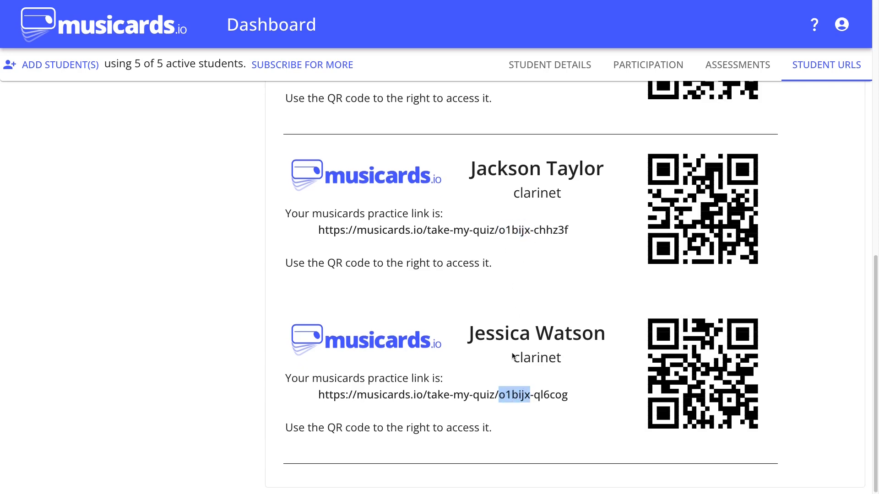
scroll(515, 361, "up", 3)
double_click(514, 247)
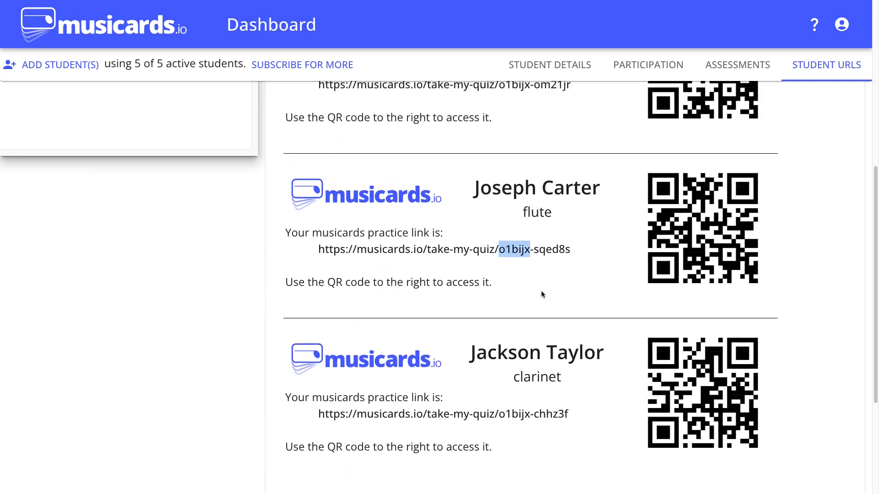
scroll(541, 293, "up", 2)
scroll(542, 295, "up", 3)
double_click(512, 284)
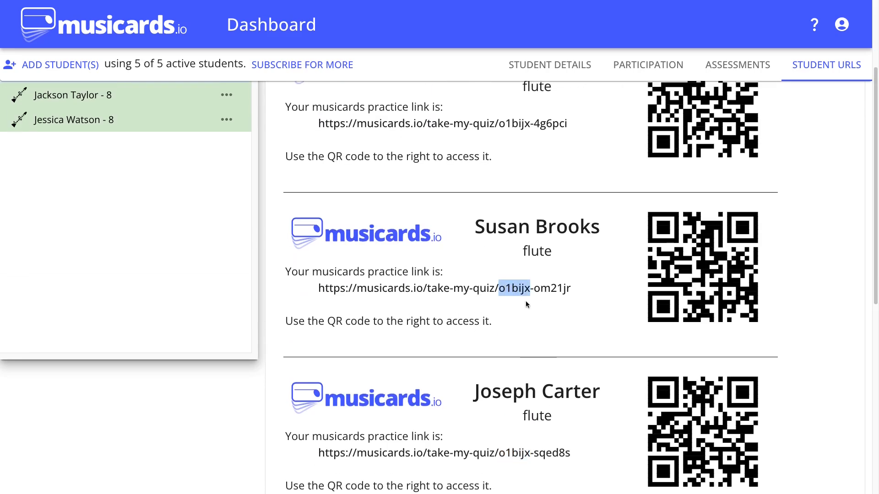
scroll(526, 300, "up", 3)
double_click(510, 260)
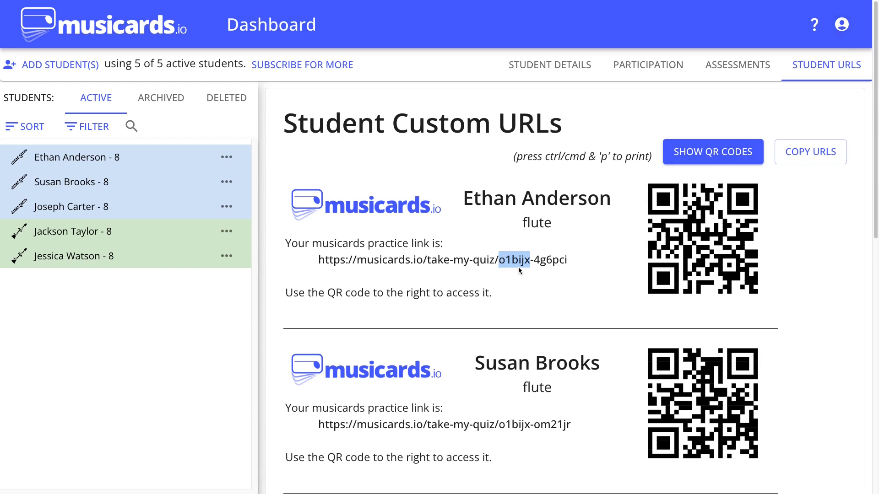
Change the teacher portal URL in the user settings and accept the URL change warning.
left_click(845, 28)
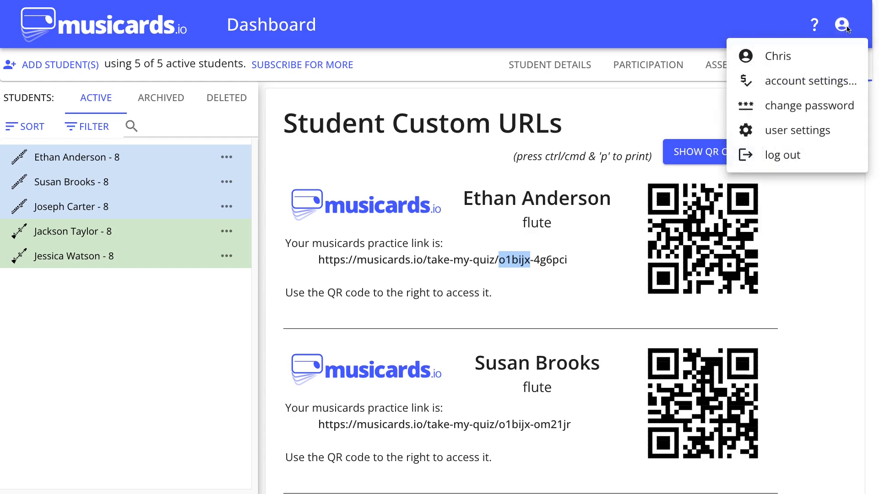
left_click(805, 134)
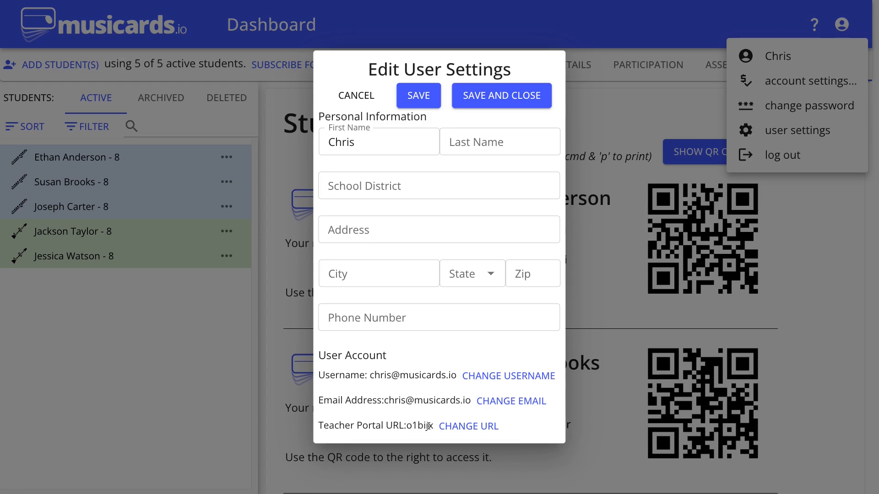
left_click(476, 432)
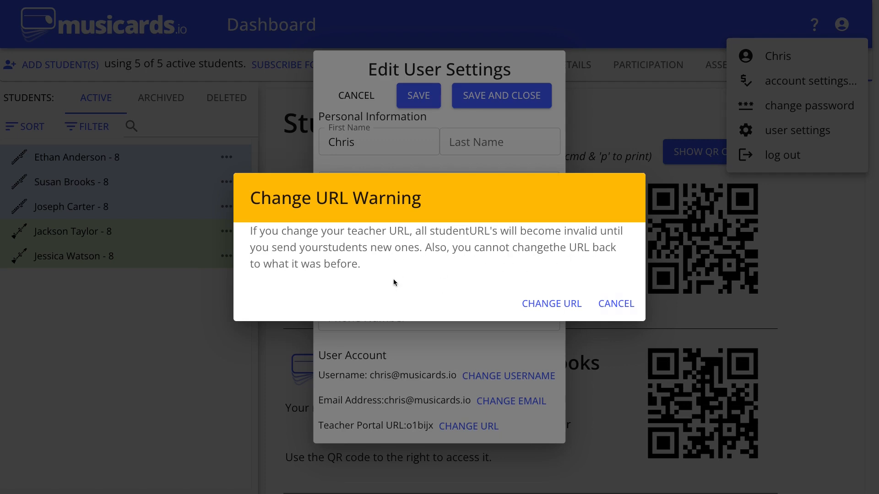
left_click(554, 304)
Reopen the student URLs and check the updated links both as QR code cards and as a plain list.
left_click(815, 65)
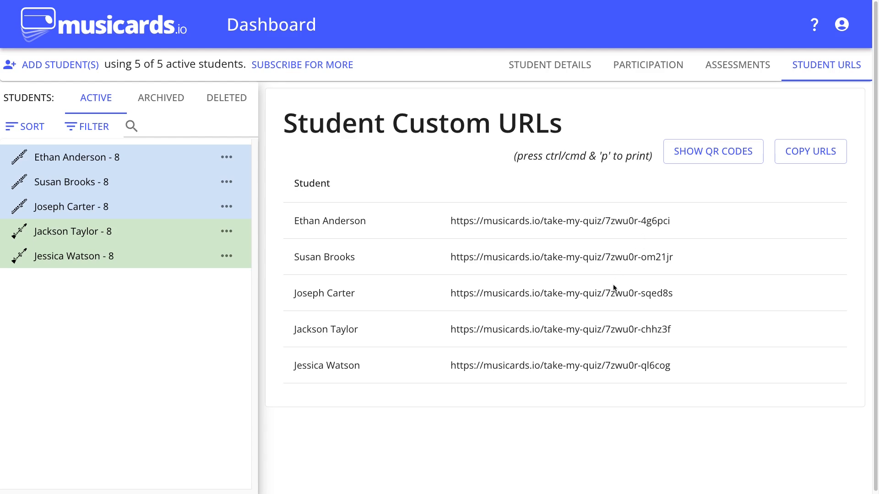
left_click(687, 151)
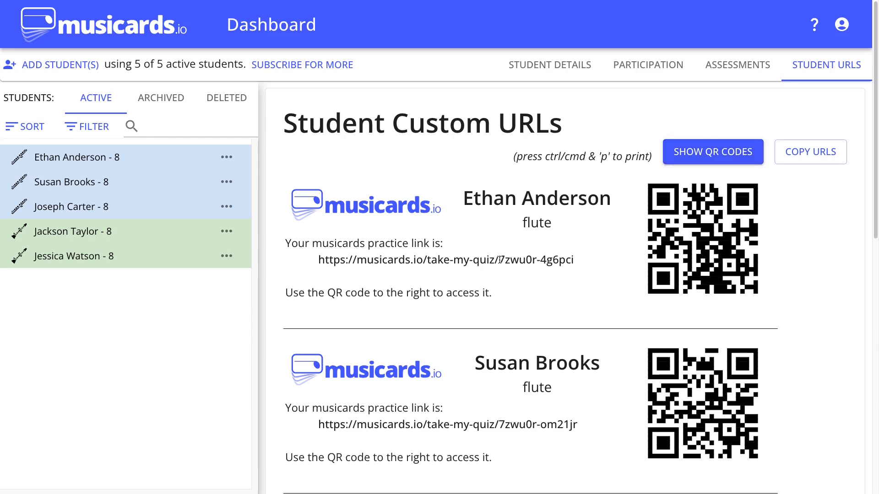
left_click(677, 158)
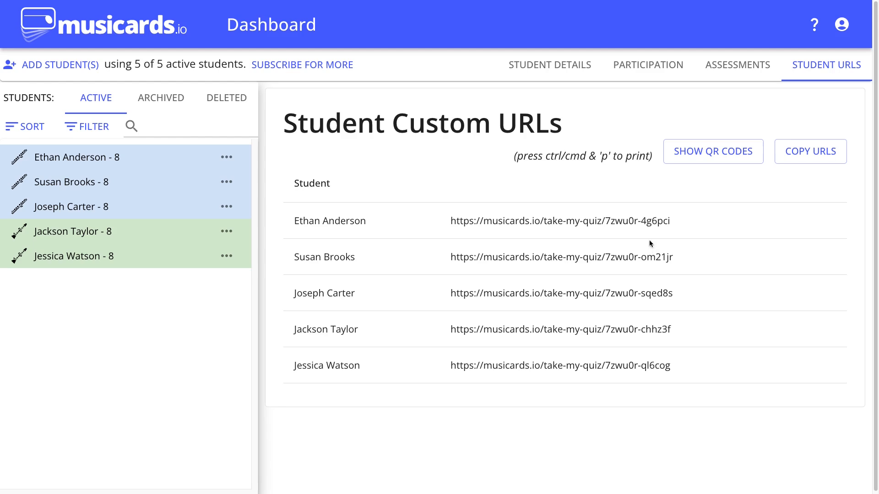
Highlight the student-specific code at the end of the first and second students' links to compare them.
left_click_drag(645, 220, 672, 222)
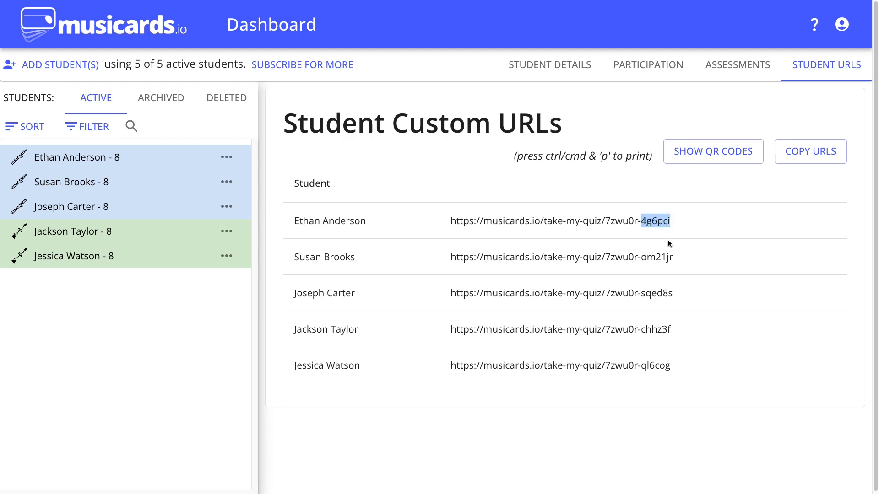
left_click_drag(641, 257, 673, 257)
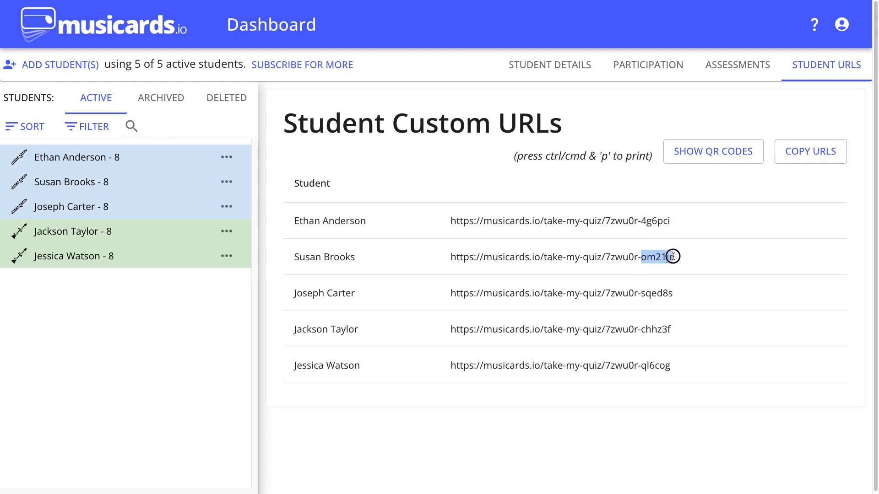
left_click_drag(641, 221, 669, 220)
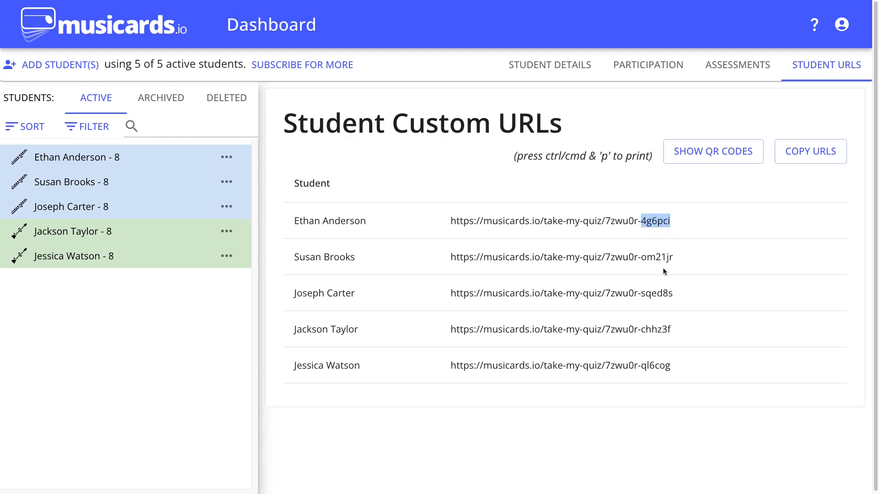
left_click(644, 220)
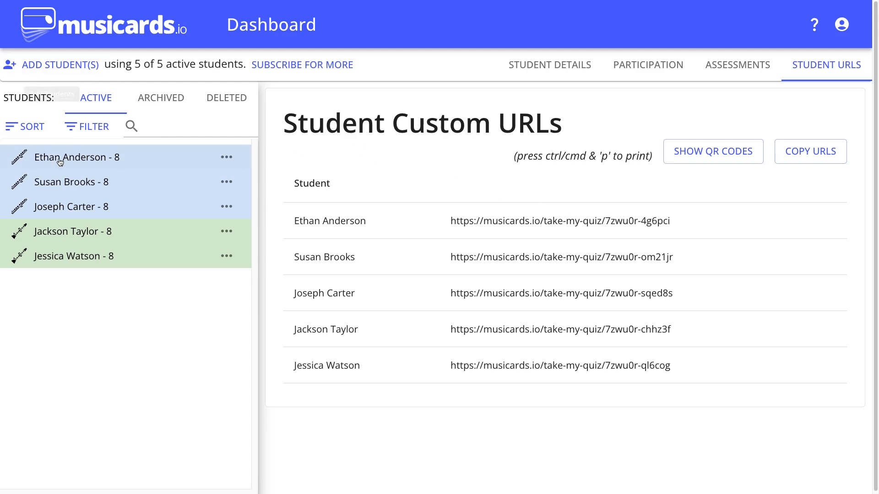
Edit the first flute student and change that student's individual quiz URL, confirming the change.
left_click(226, 157)
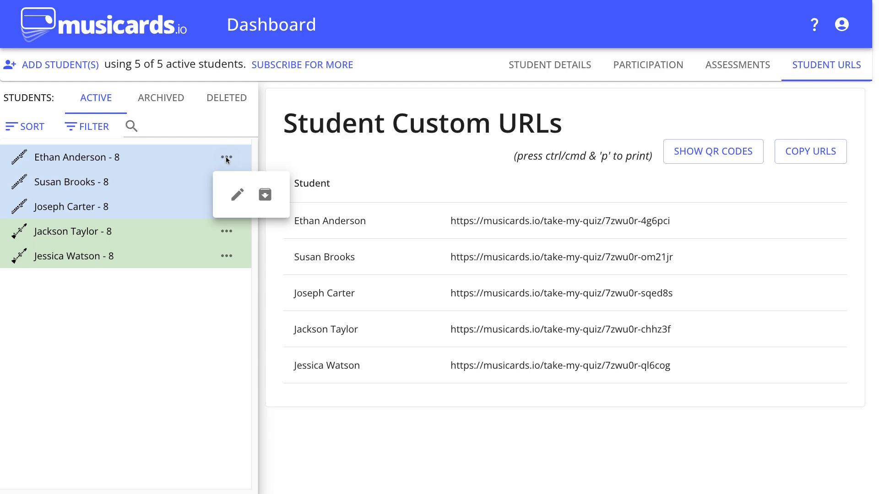
left_click(235, 195)
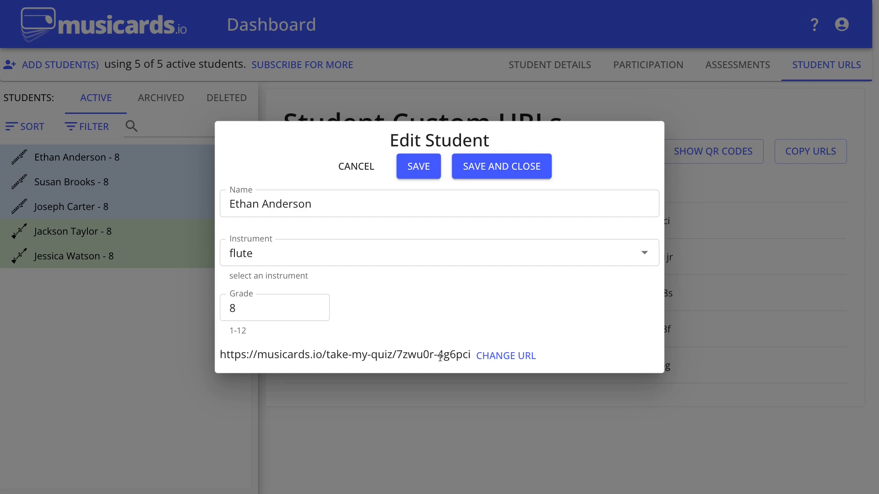
left_click_drag(438, 356, 472, 357)
left_click(507, 361)
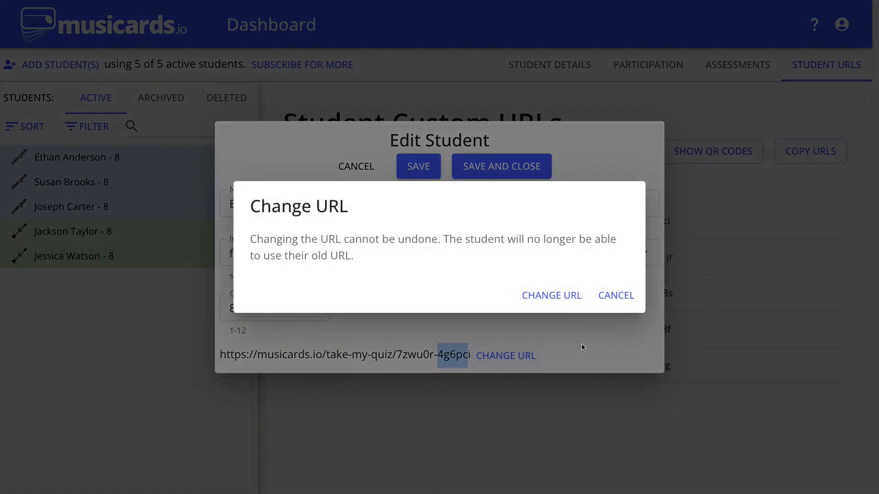
left_click(558, 296)
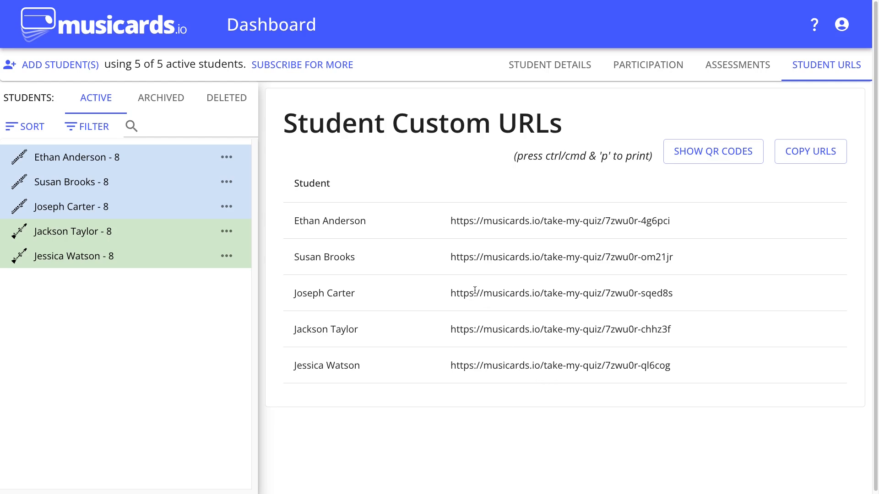
Check the new ending code in the first student's link and show the updated QR code cards.
left_click(658, 222)
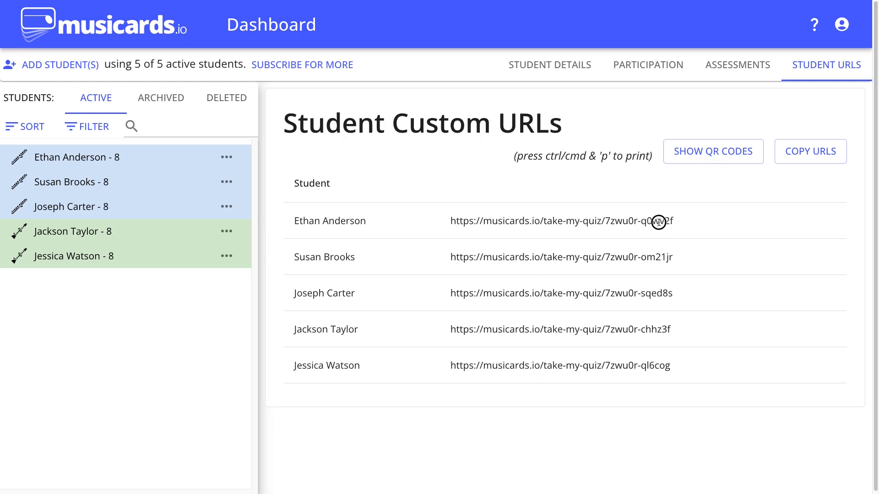
left_click_drag(665, 221, 647, 222)
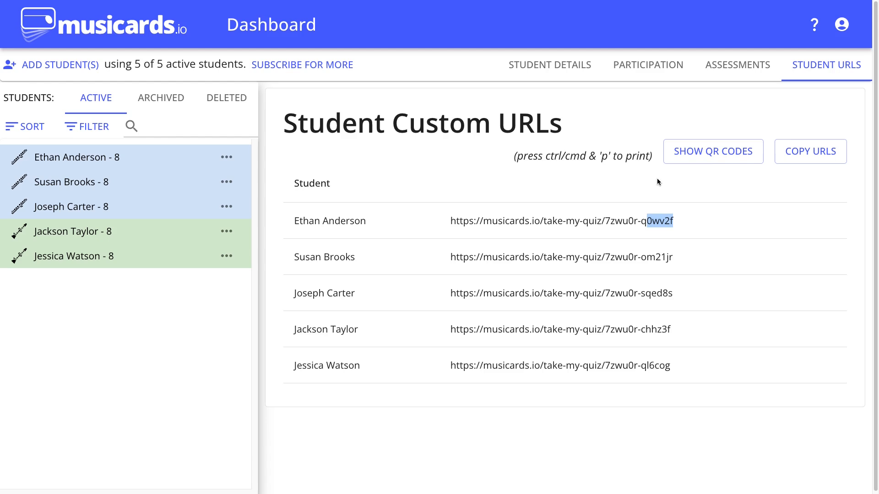
left_click(708, 157)
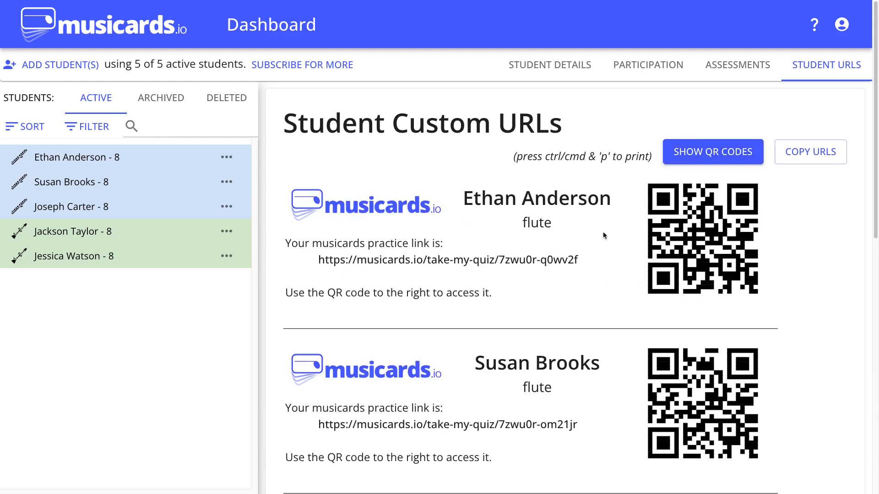